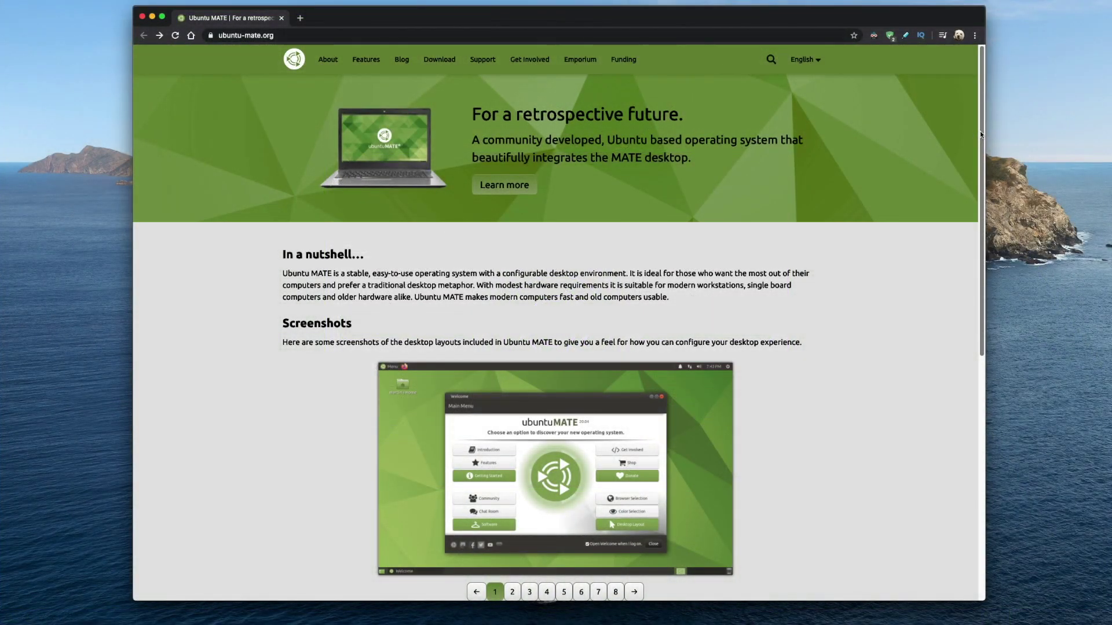
Open the Raspberry Pi page on the Ubuntu MATE website and review the supported models and image features.
drag(981, 126, 966, 317)
click(397, 427)
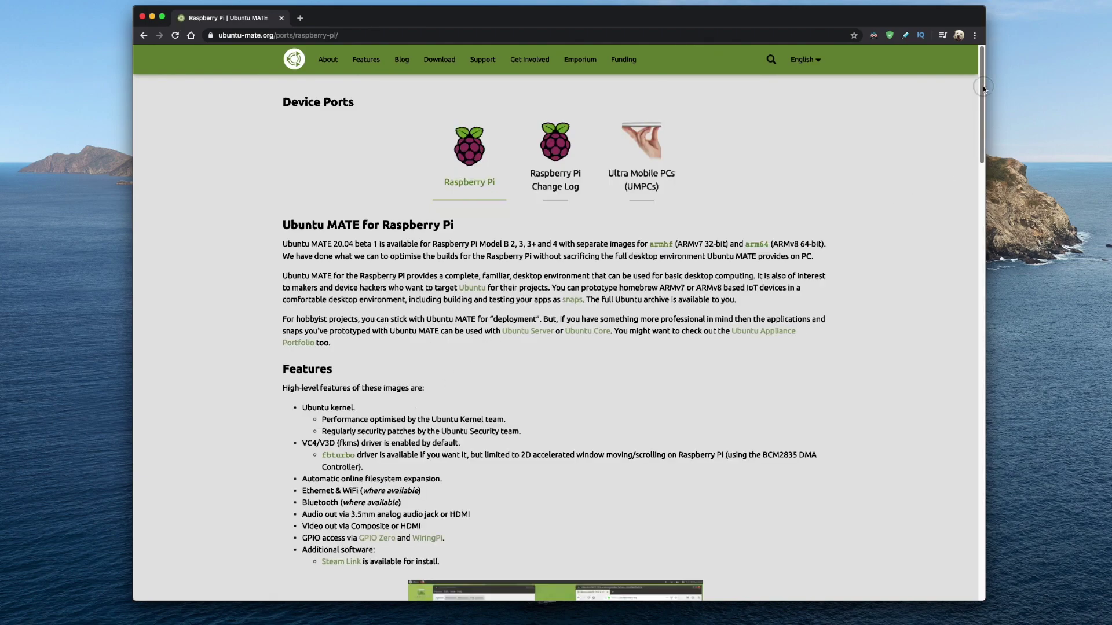
drag(983, 85, 990, 180)
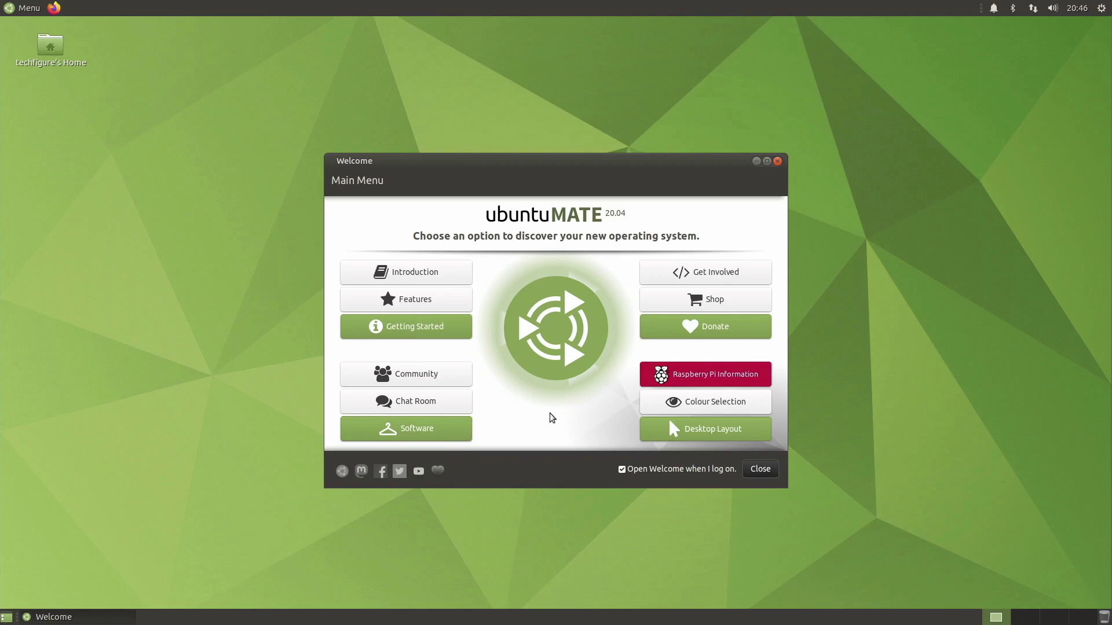
Install the Blue colour theme from the Welcome app's Colour Selection, authenticating with the account password.
click(695, 401)
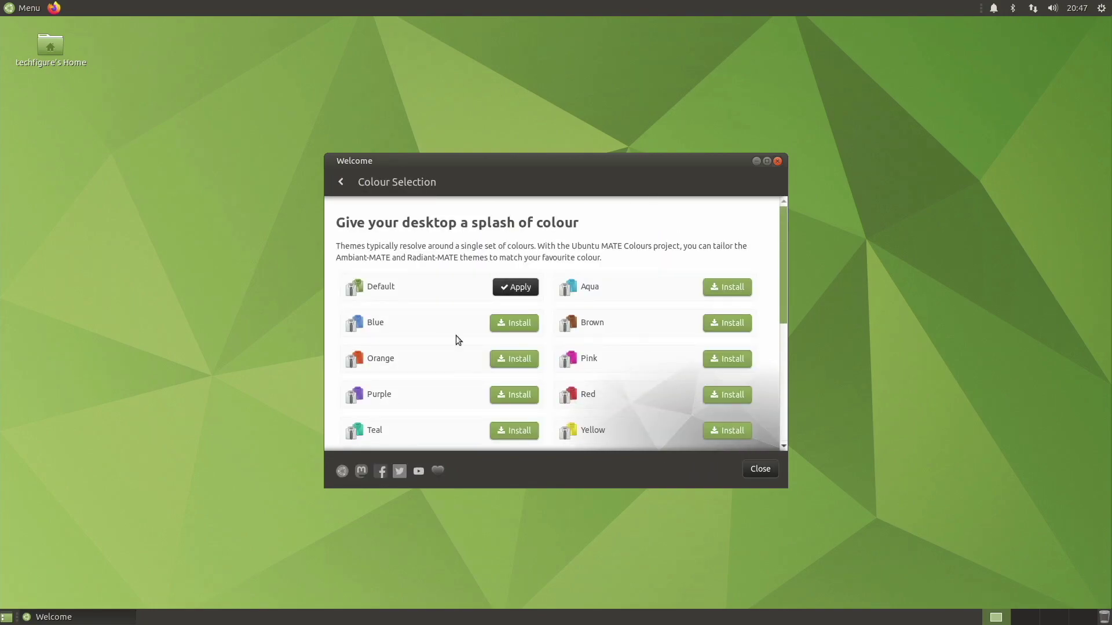
click(504, 323)
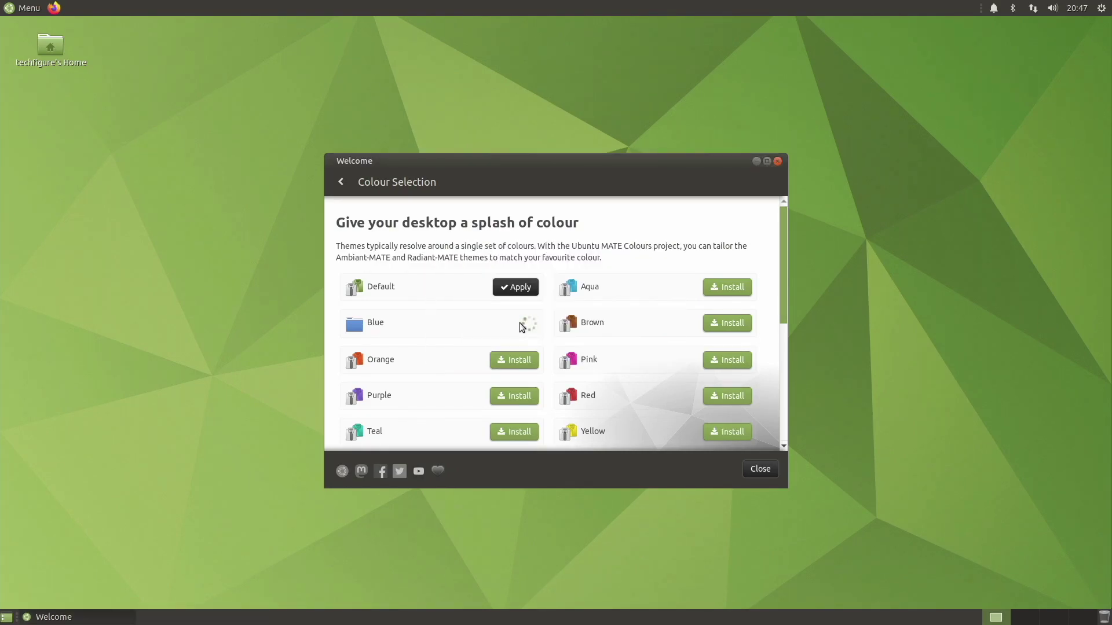
text(****)
key(Return)
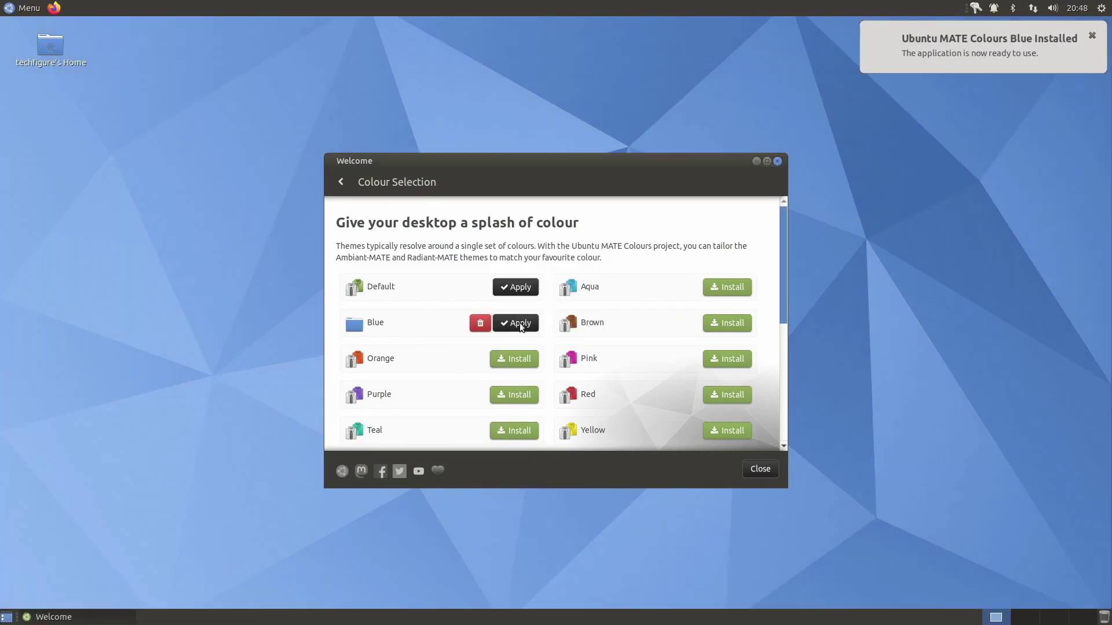
Change the desktop layout to Pantheon from the full list of layouts and keep these settings.
click(341, 182)
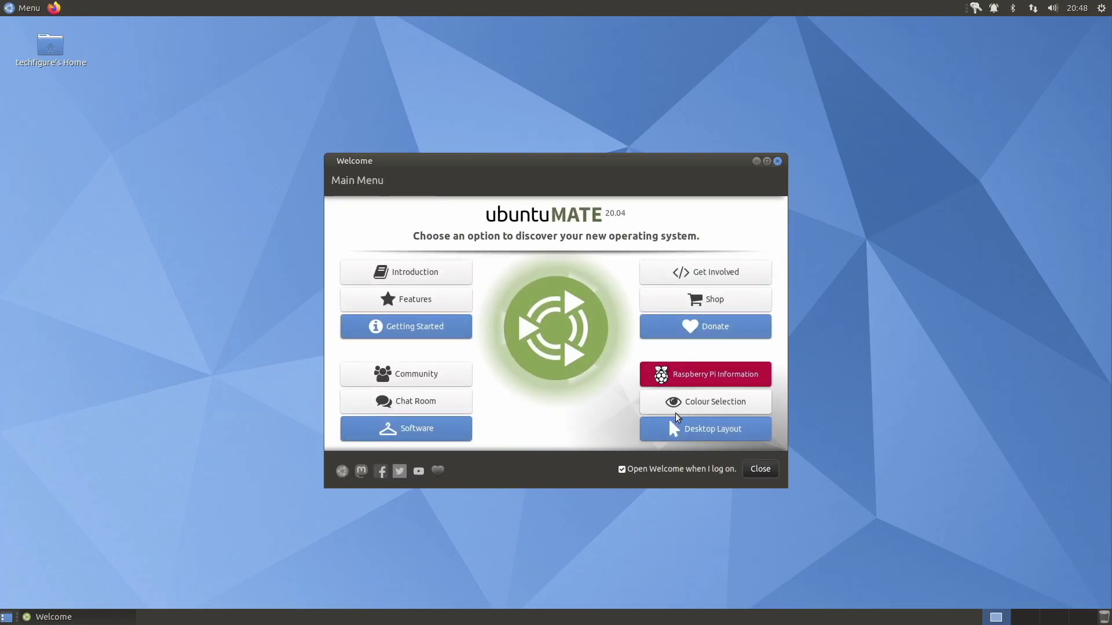
click(690, 432)
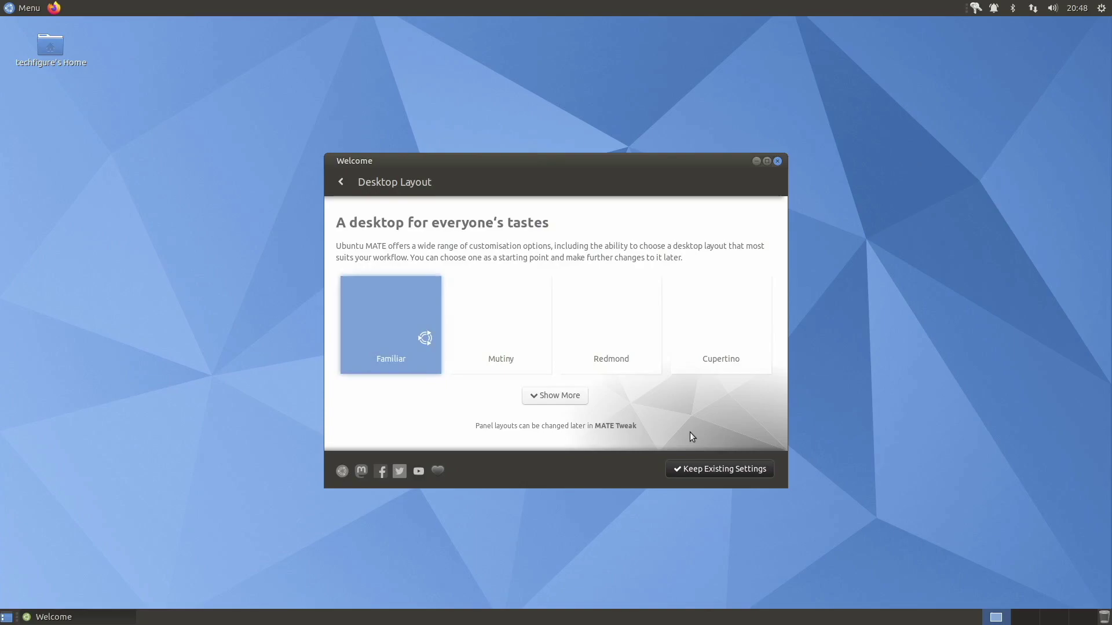
click(565, 396)
scroll(568, 382, down, 1)
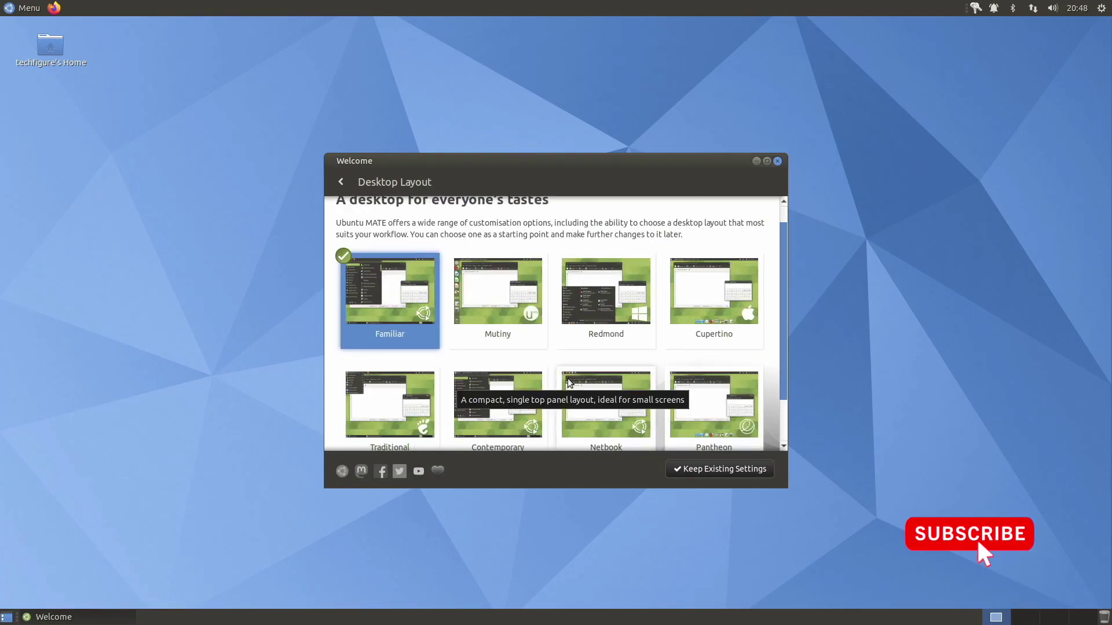
click(713, 399)
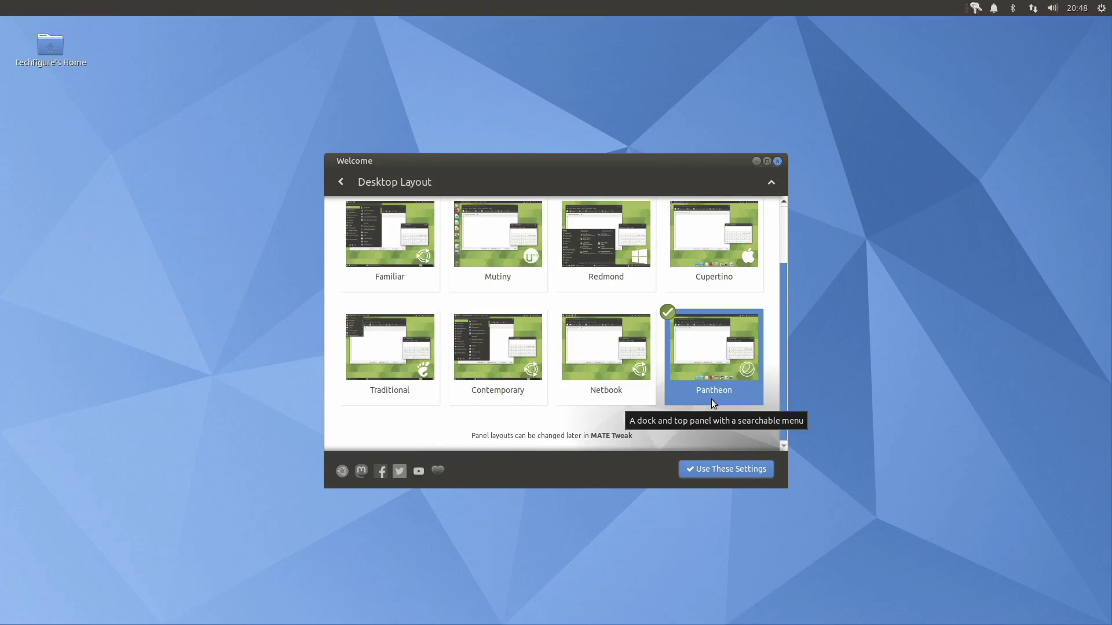
click(708, 469)
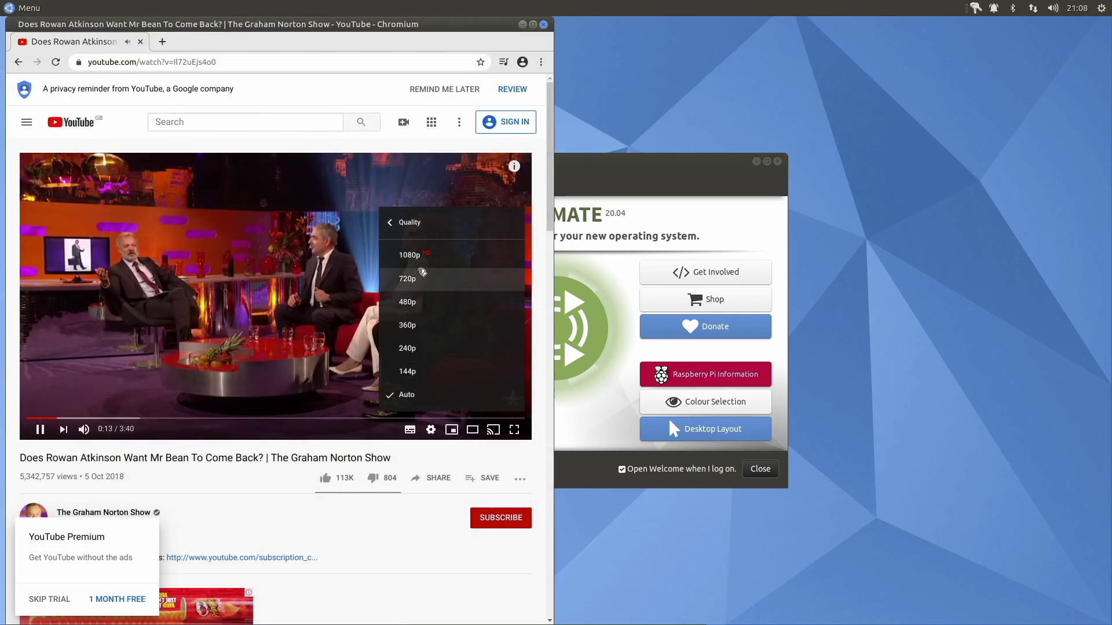
Set the YouTube video's playback quality to 720p and widen the browser window.
click(423, 279)
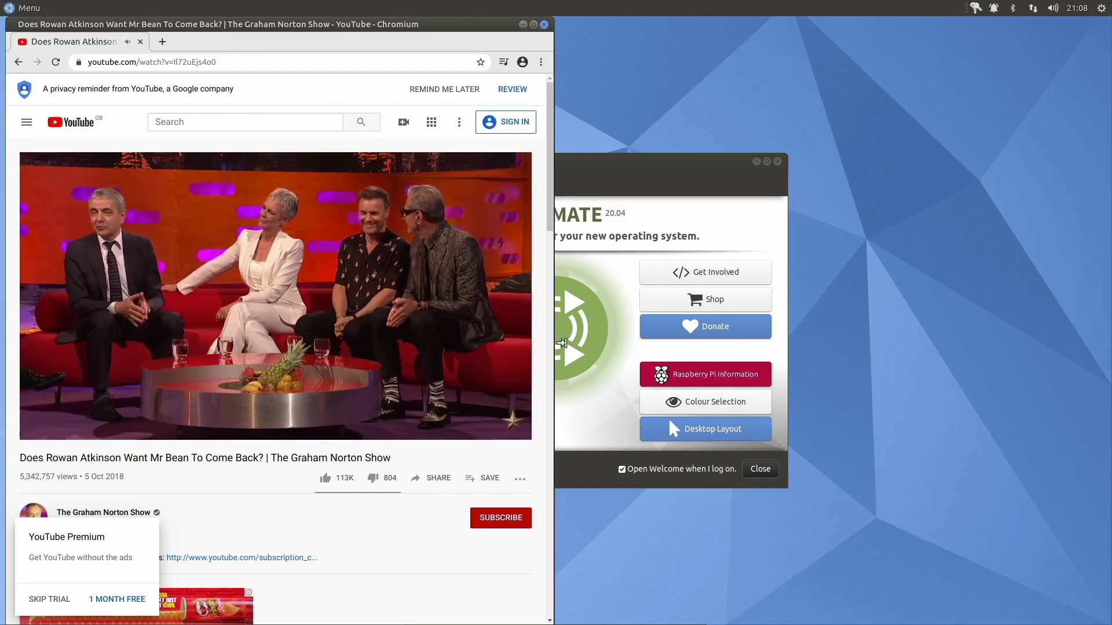
drag(550, 346, 691, 341)
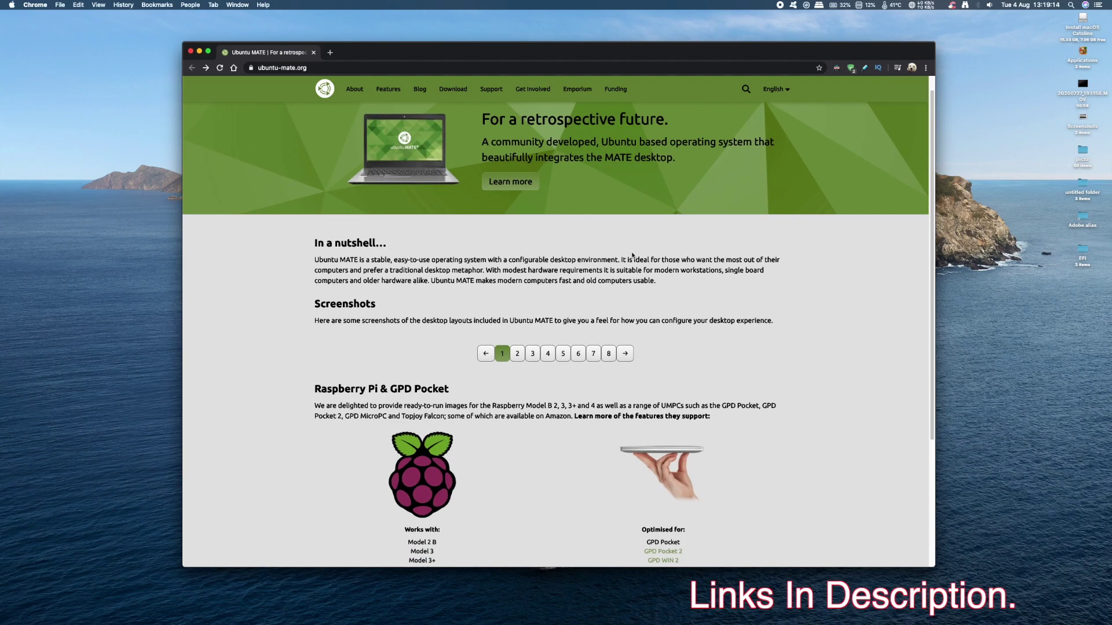
Download the 64-bit Raspberry Pi image of Ubuntu MATE 20.04 LTS (Focal Fossa) directly through the browser.
click(453, 94)
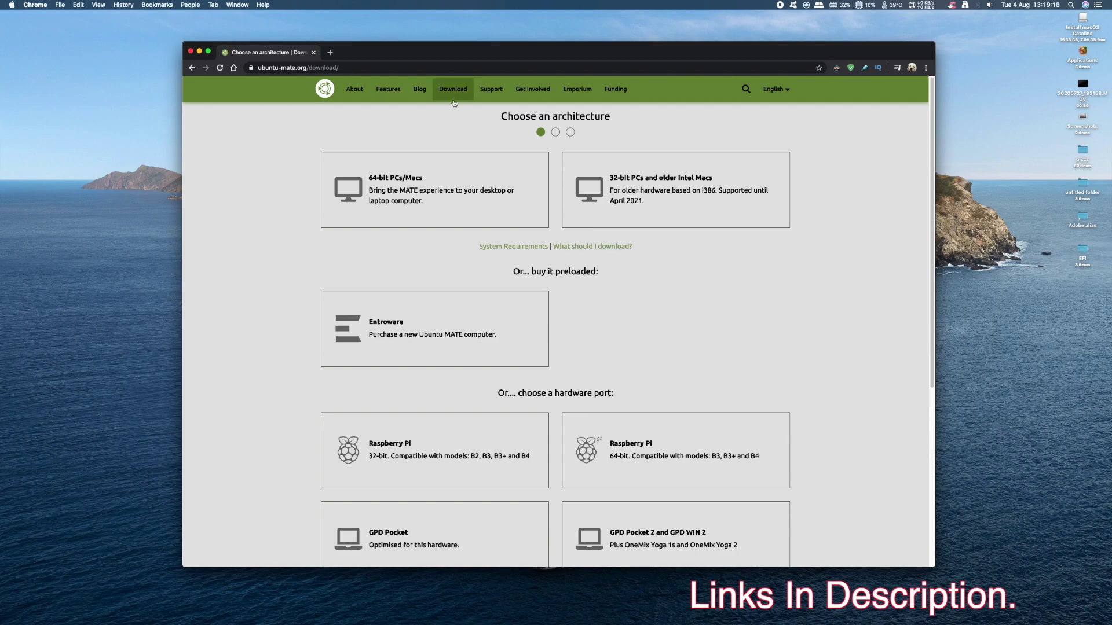
scroll(666, 229, down, 3)
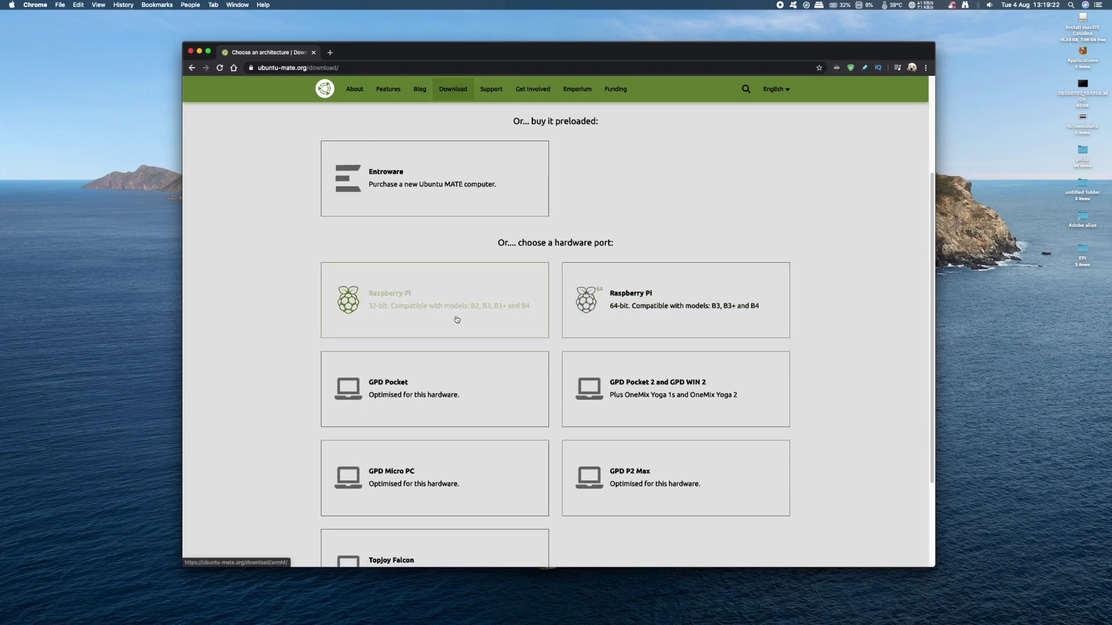
click(642, 313)
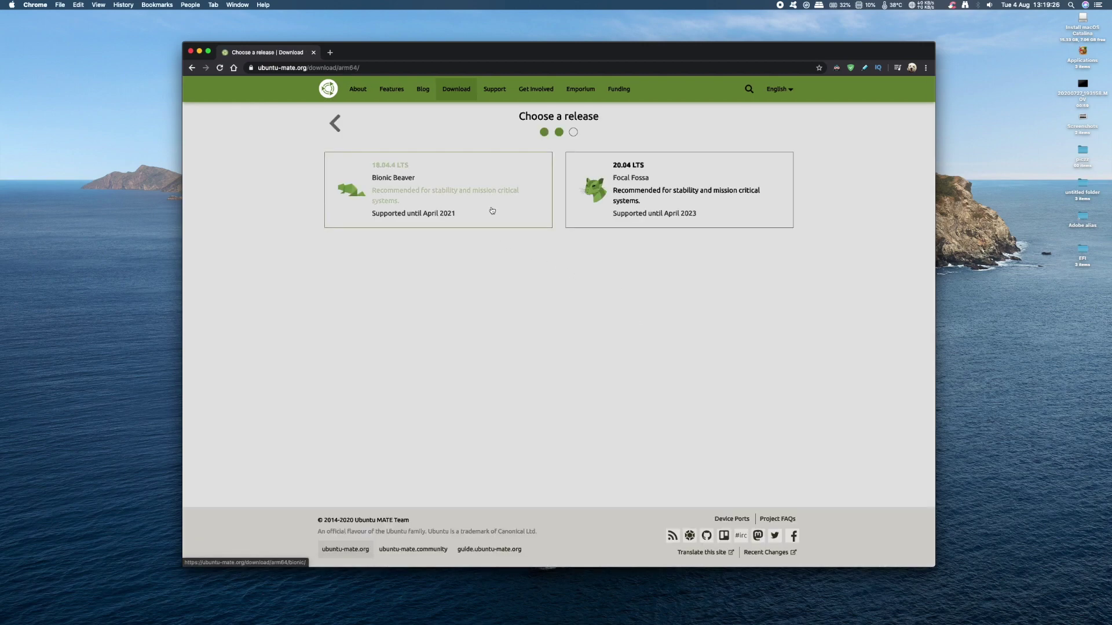
click(663, 198)
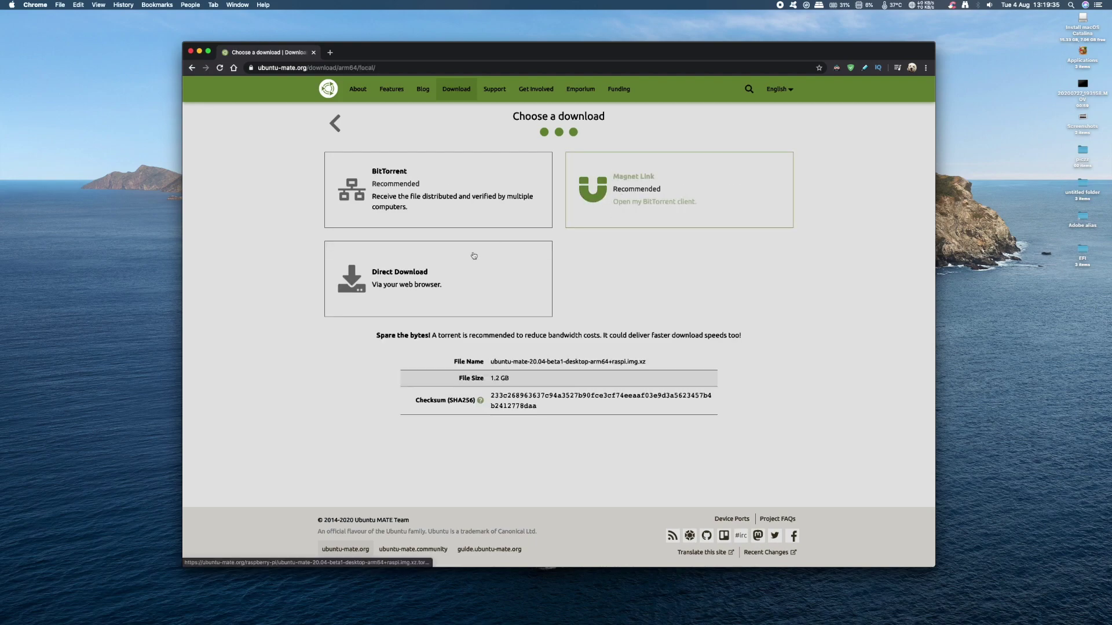
click(389, 287)
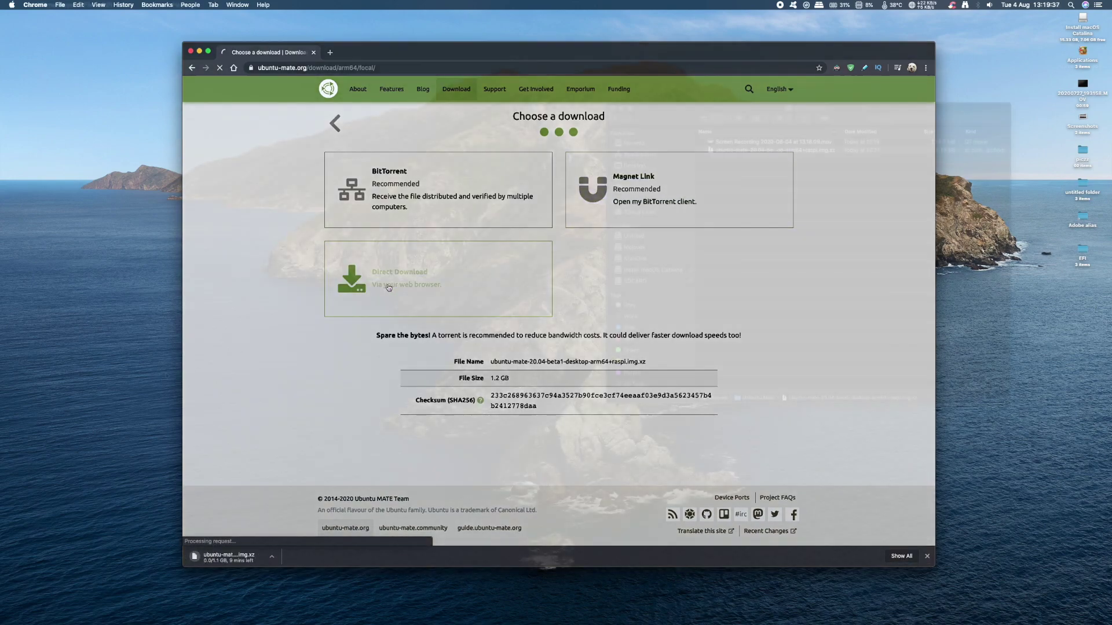
Launch Raspberry Pi Imager and load ubuntu-mate-20.04-beta1-desktop-arm64+raspi.img.xz as the custom operating system image.
mouse_move(2, 144)
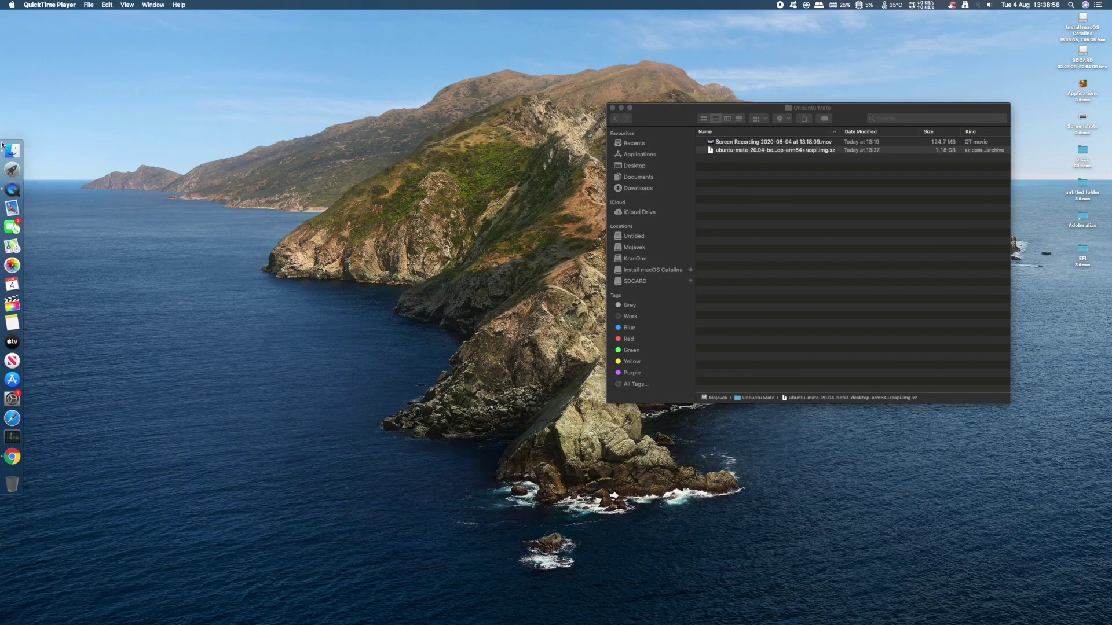
click(12, 170)
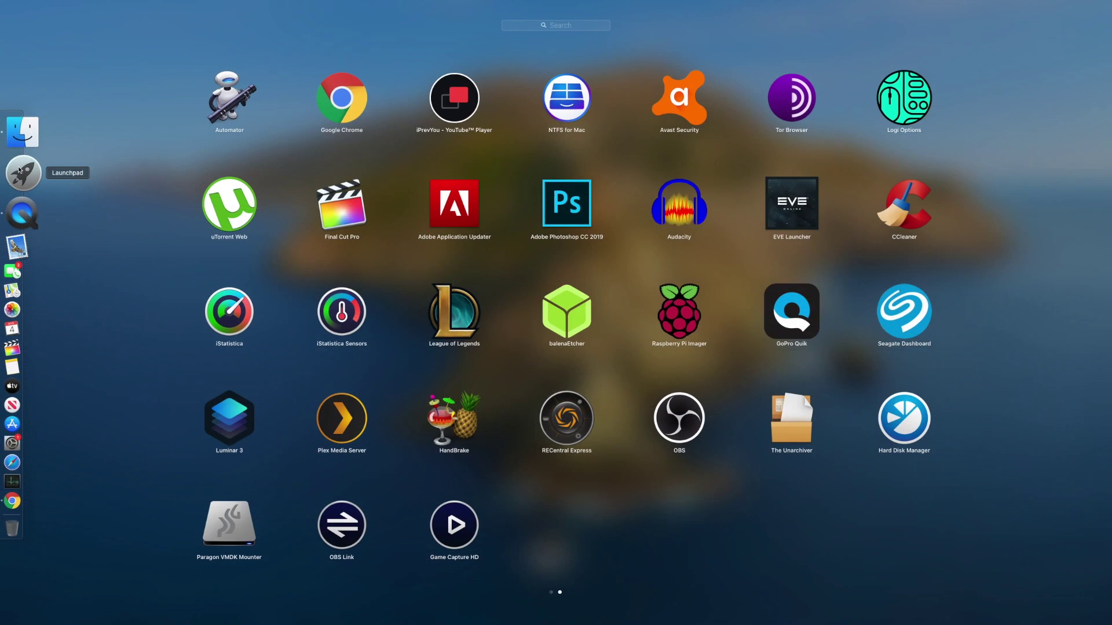
click(684, 323)
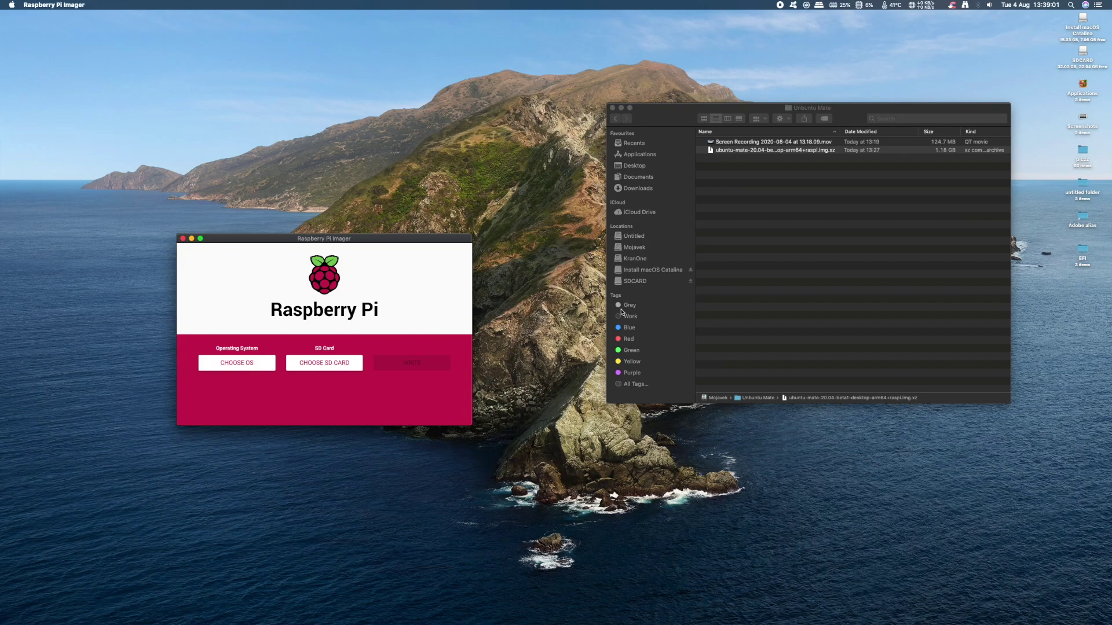
click(237, 366)
drag(294, 363, 291, 317)
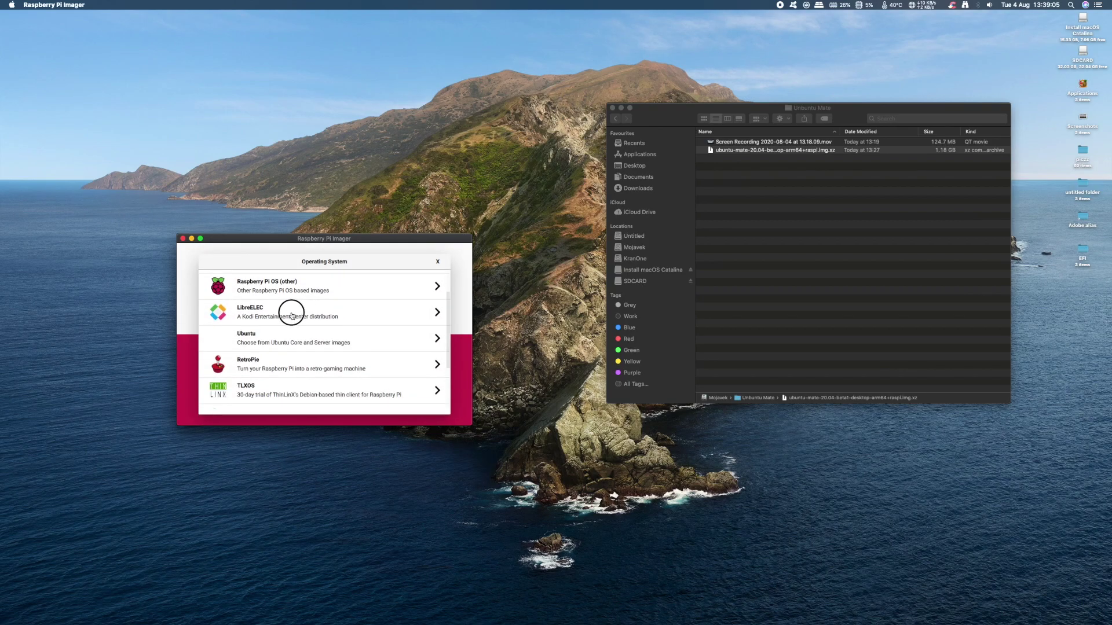
drag(266, 372, 265, 310)
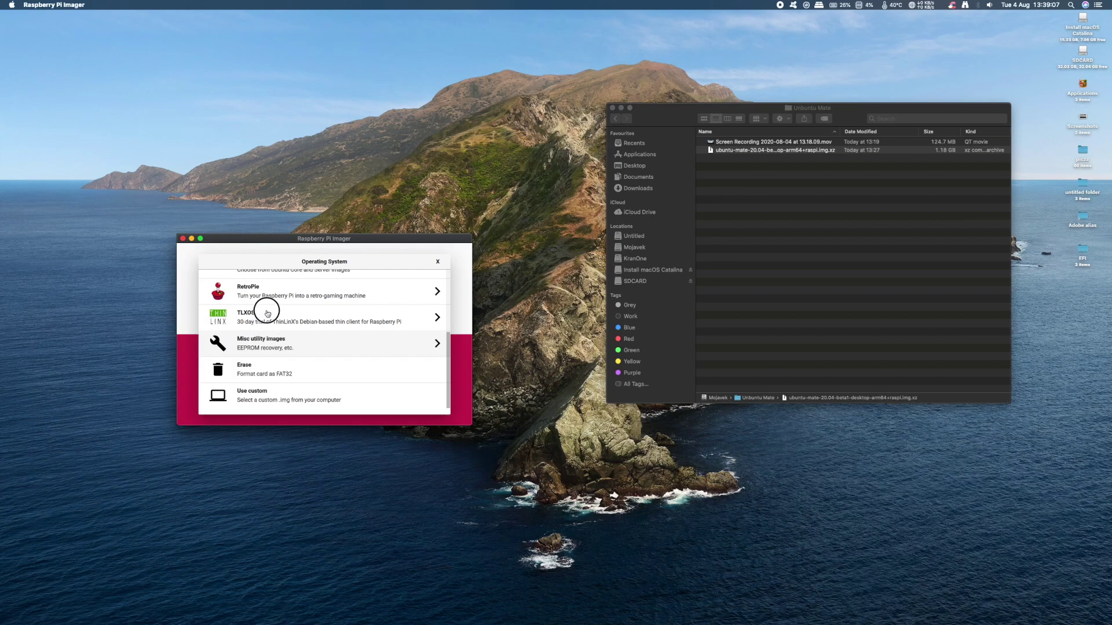
click(265, 394)
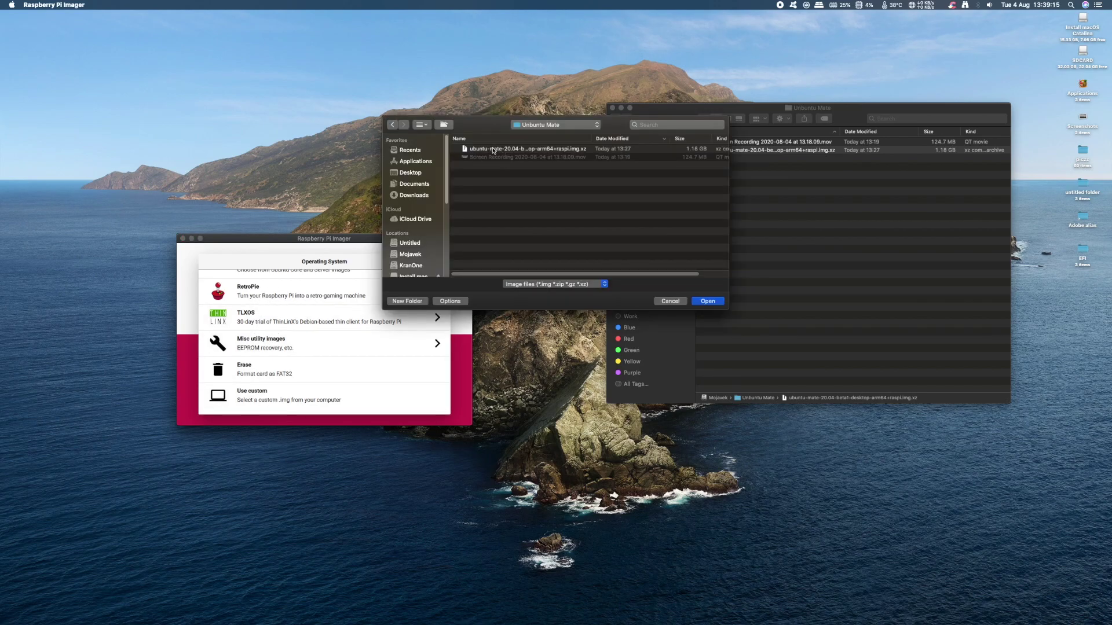
click(494, 150)
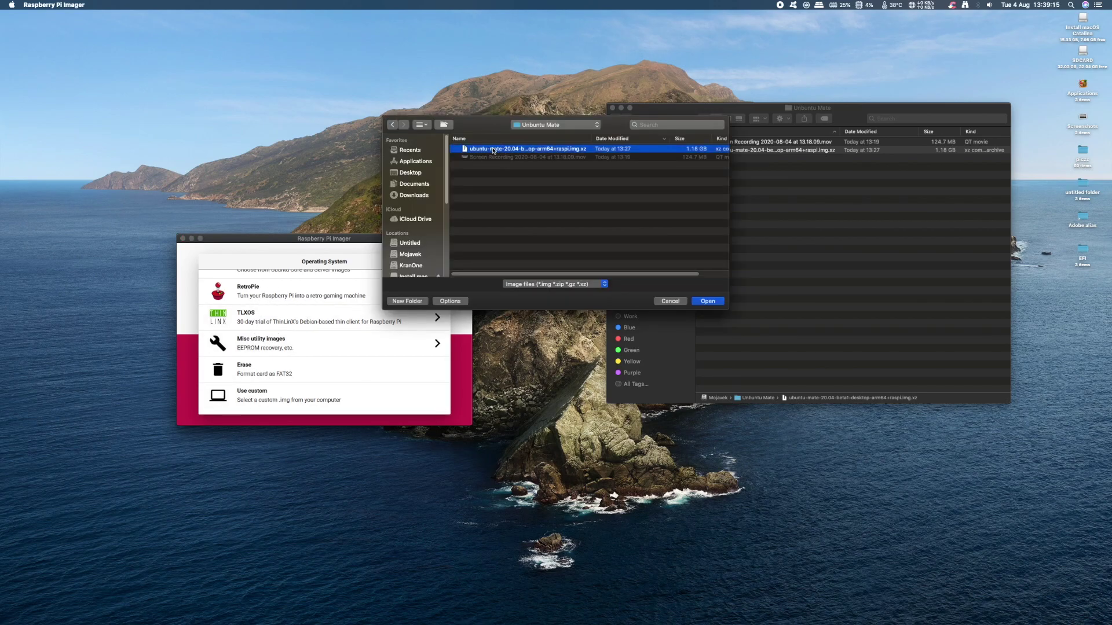
click(707, 301)
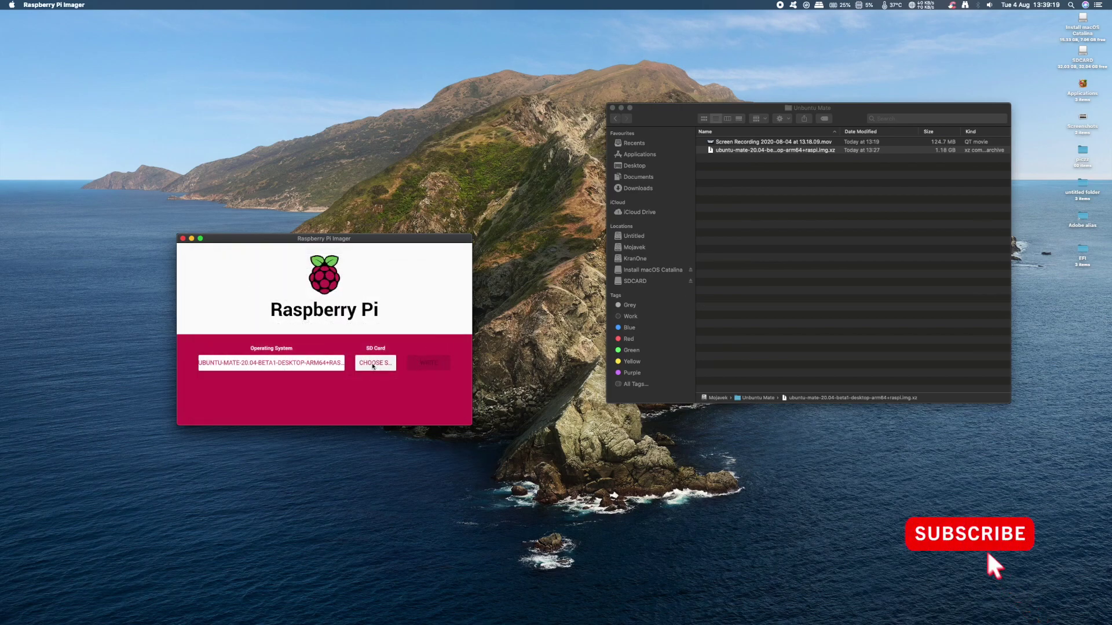
Select the 32.0 GB Generic USB3.0 CRW SD card as the target and start writing the image to it.
click(372, 365)
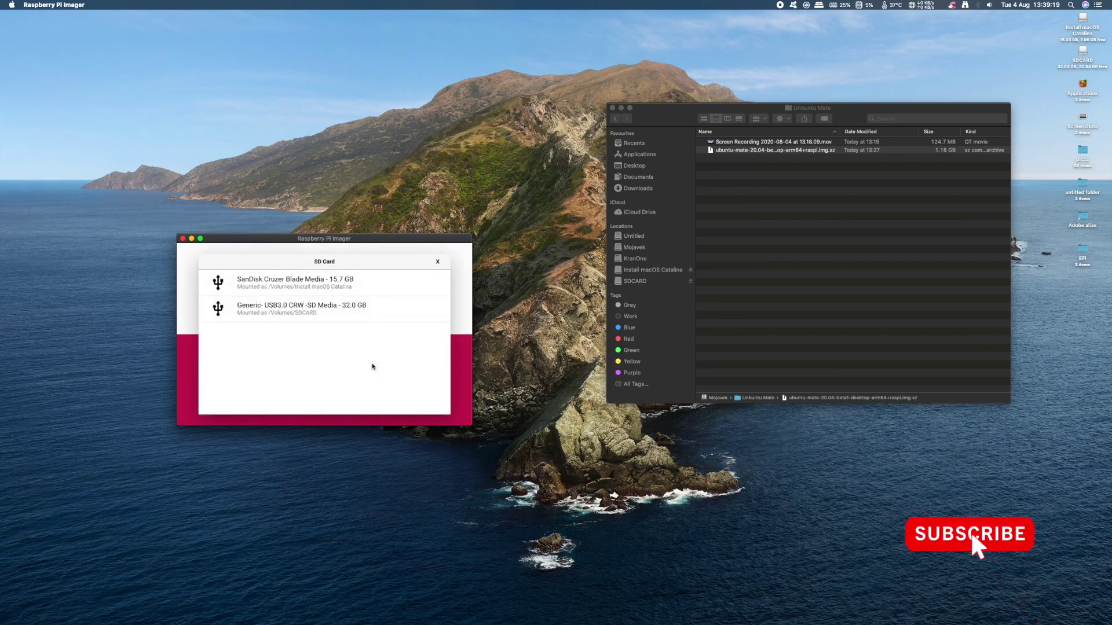
click(278, 312)
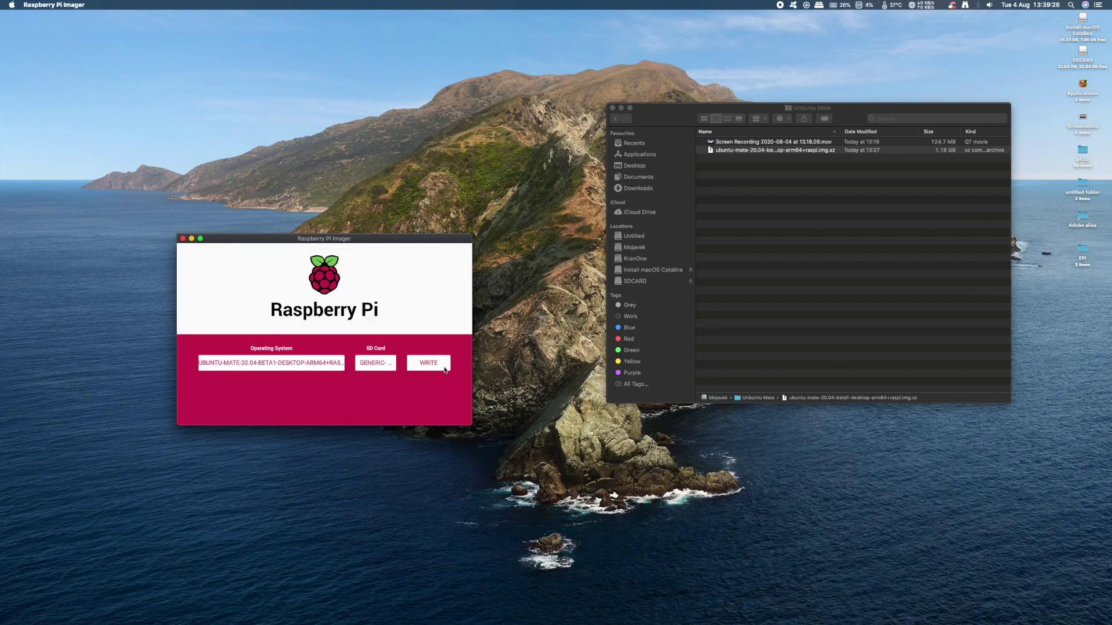
click(443, 369)
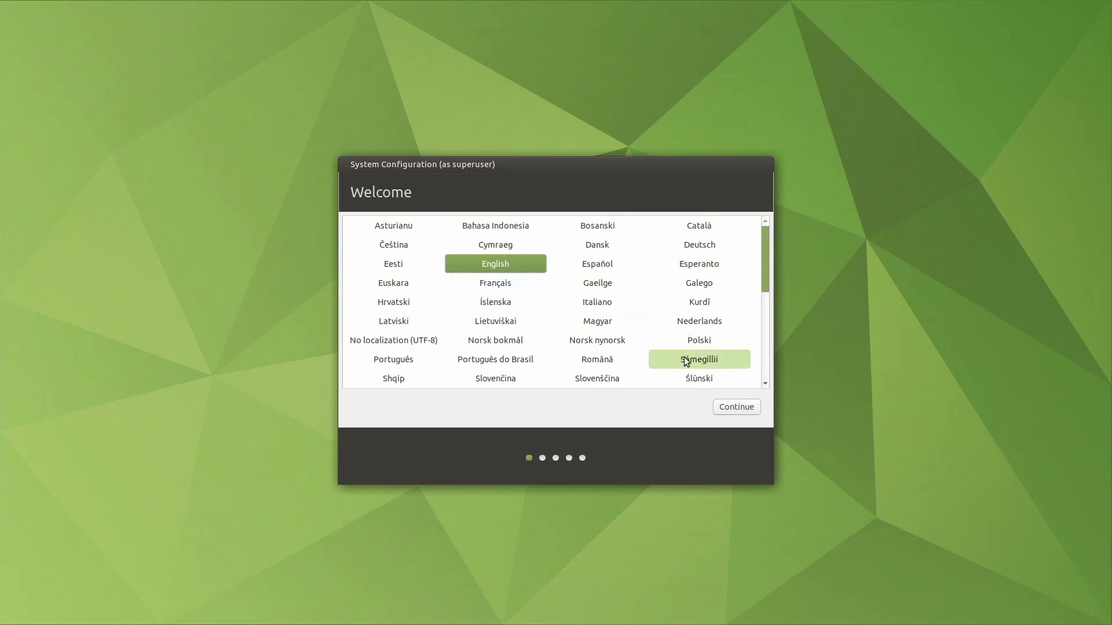
Configure the new system with English as language, the English (UK) keyboard layout and London as location.
click(741, 409)
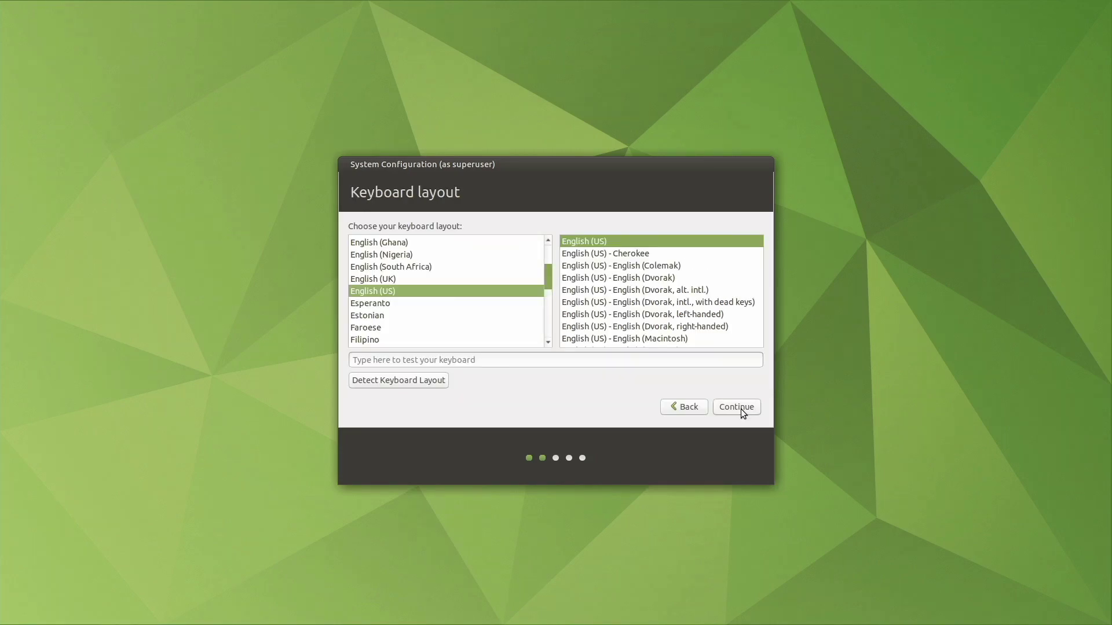
click(431, 280)
click(733, 405)
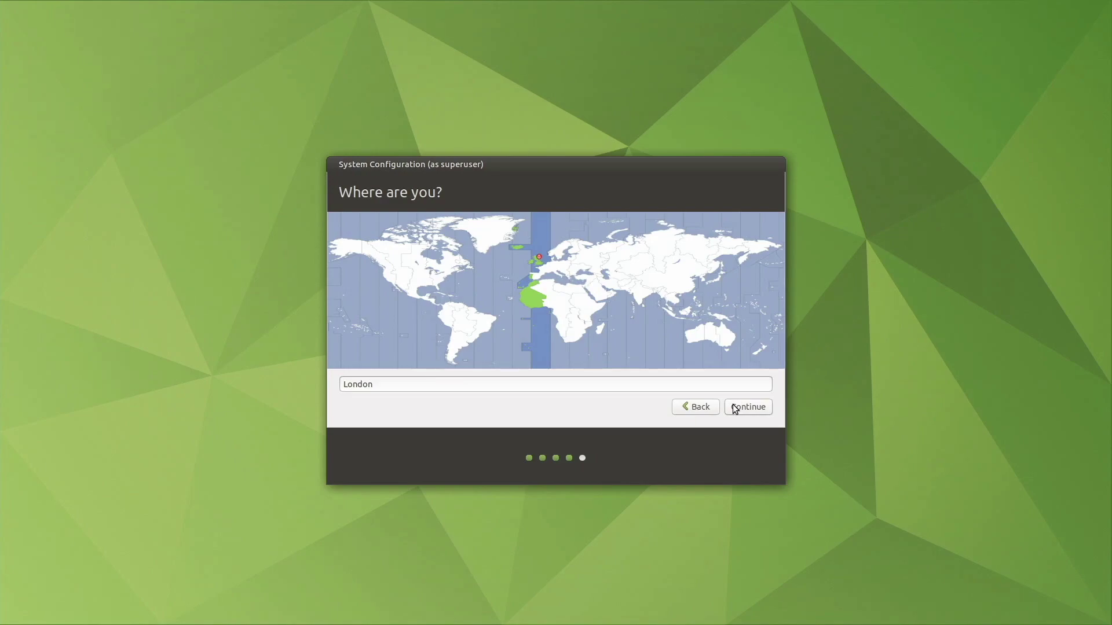
click(734, 408)
Enter the account holder's name in the user setup form.
text(techf)
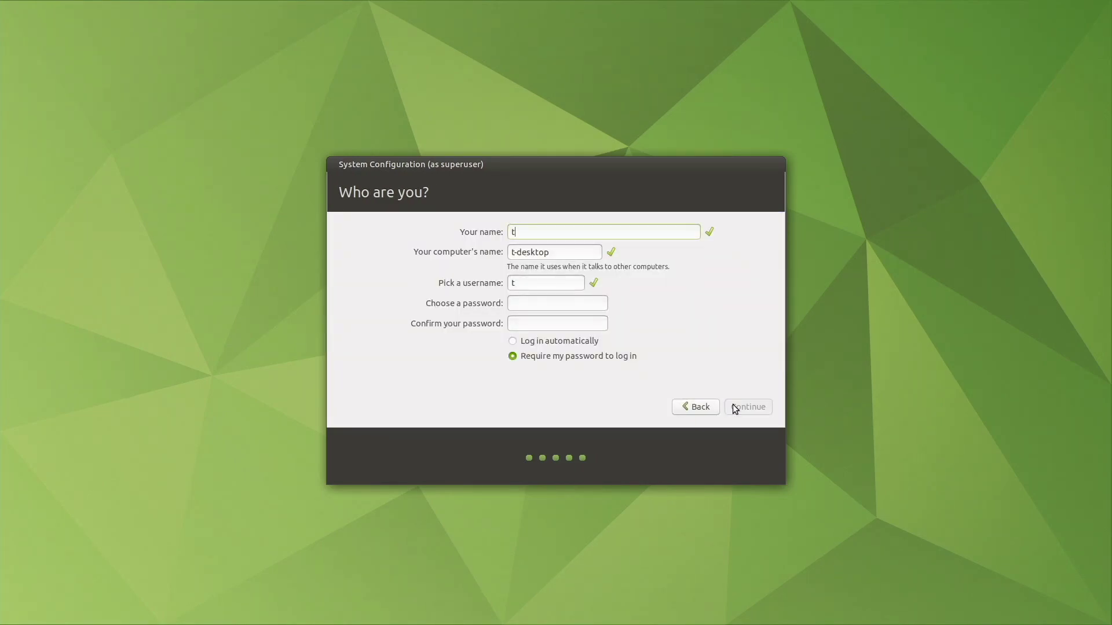
text(igure)
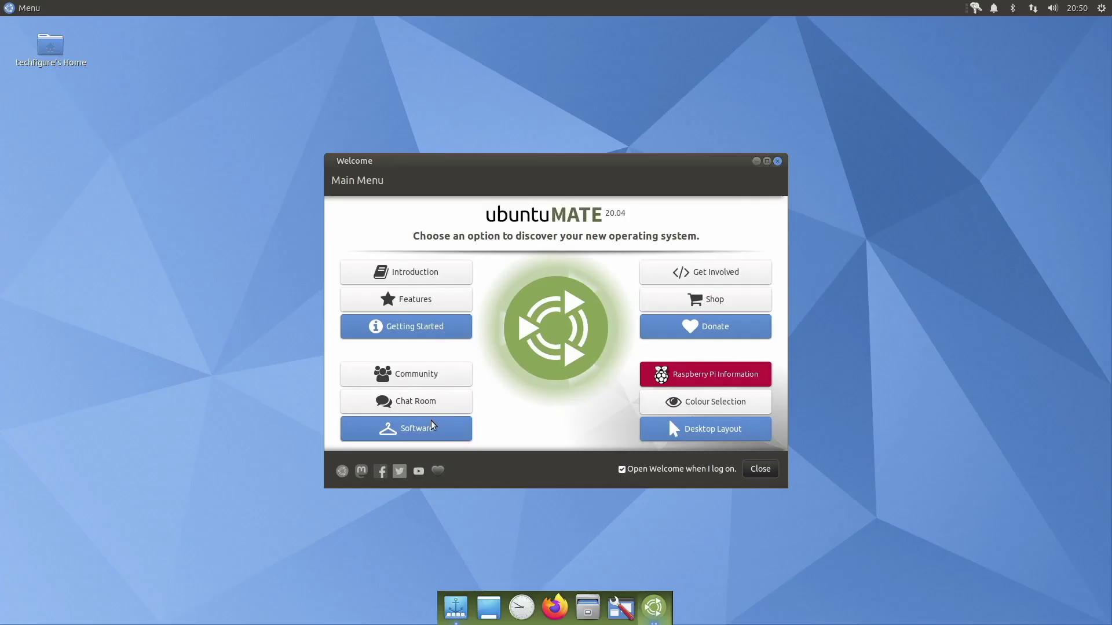
Queue Chromium from the Internet software listings, apply the installation with the account password, and return to the Welcome main menu.
click(429, 431)
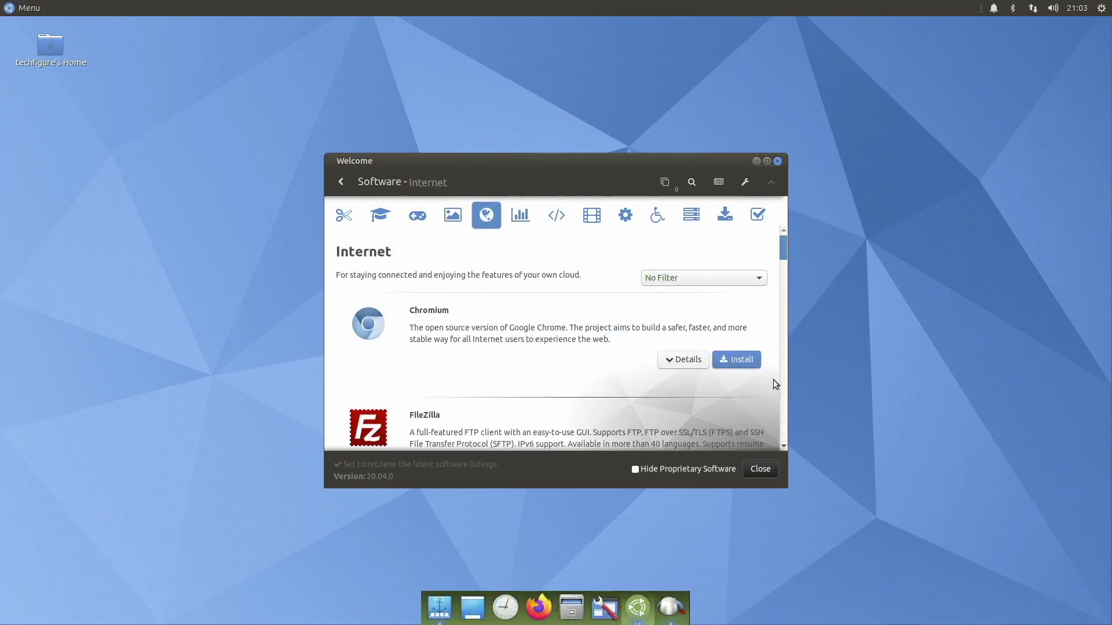
click(730, 351)
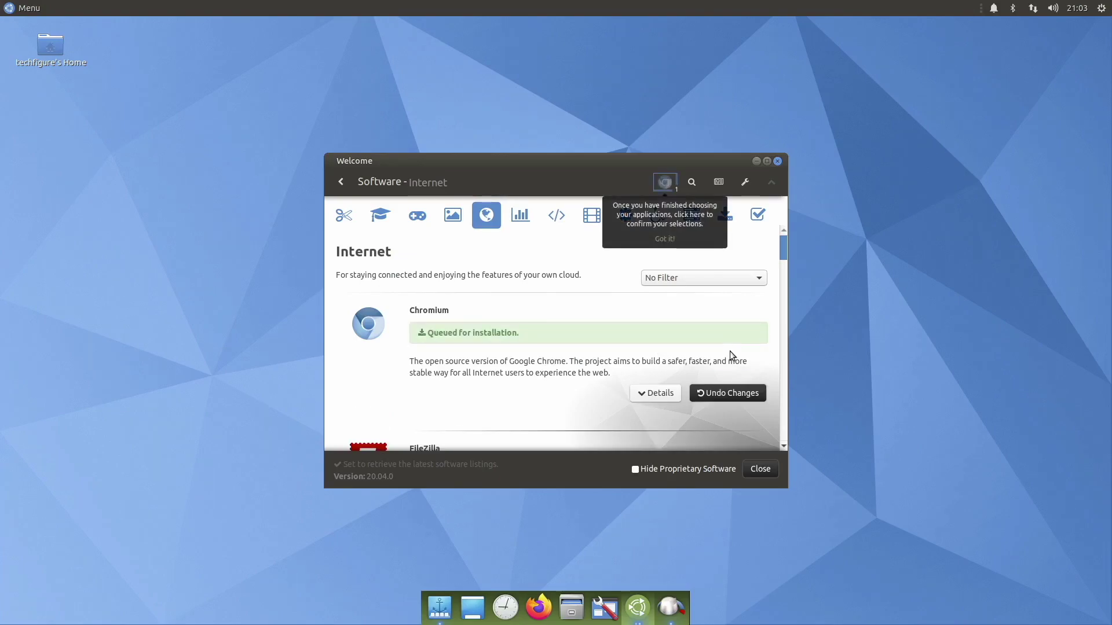
click(663, 182)
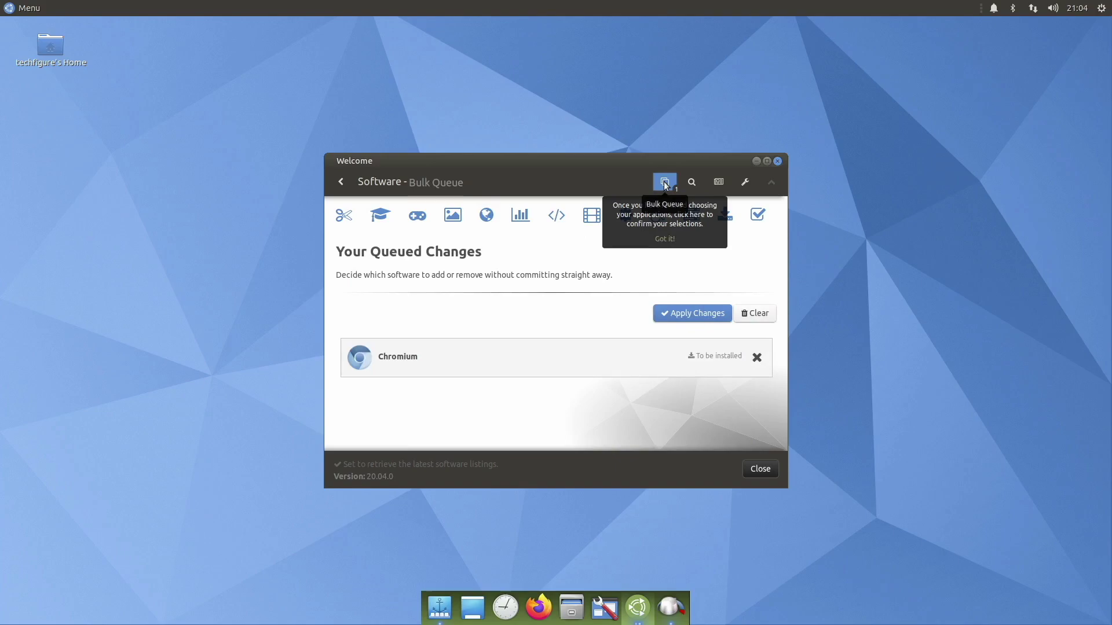
click(686, 314)
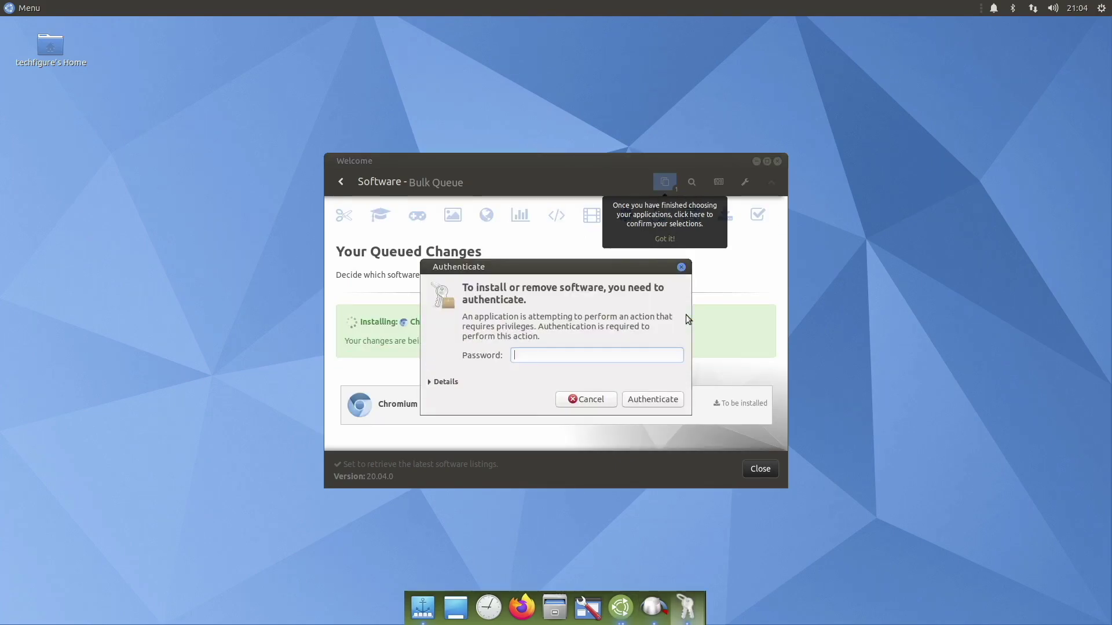
text(••••••••••)
key(Return)
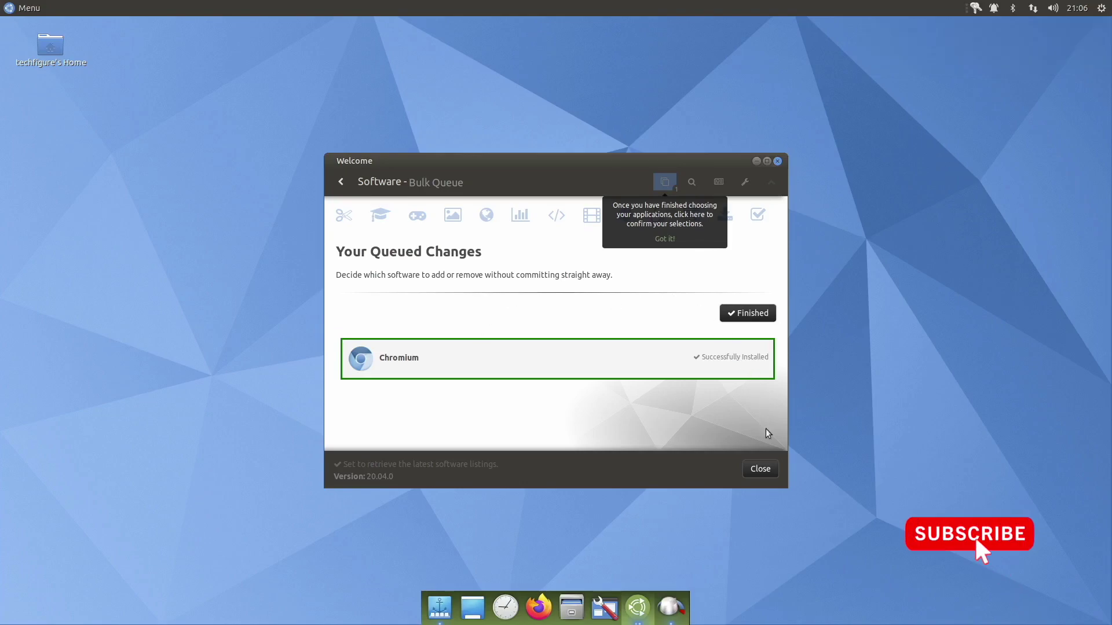
click(341, 183)
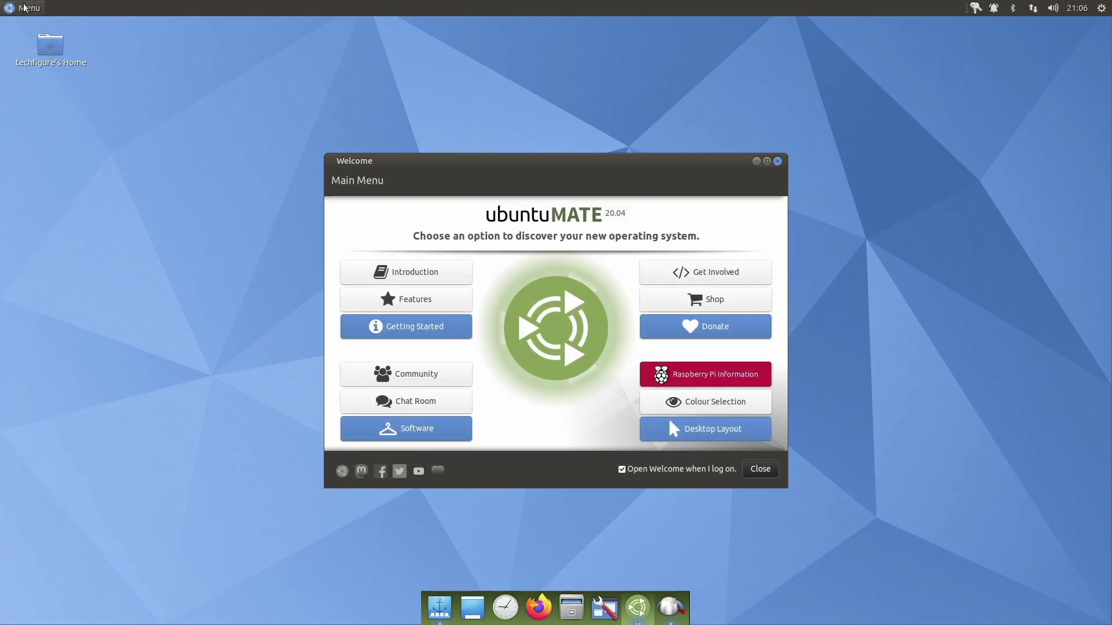
Launch the Chromium browser from the installed Internet applications.
click(24, 7)
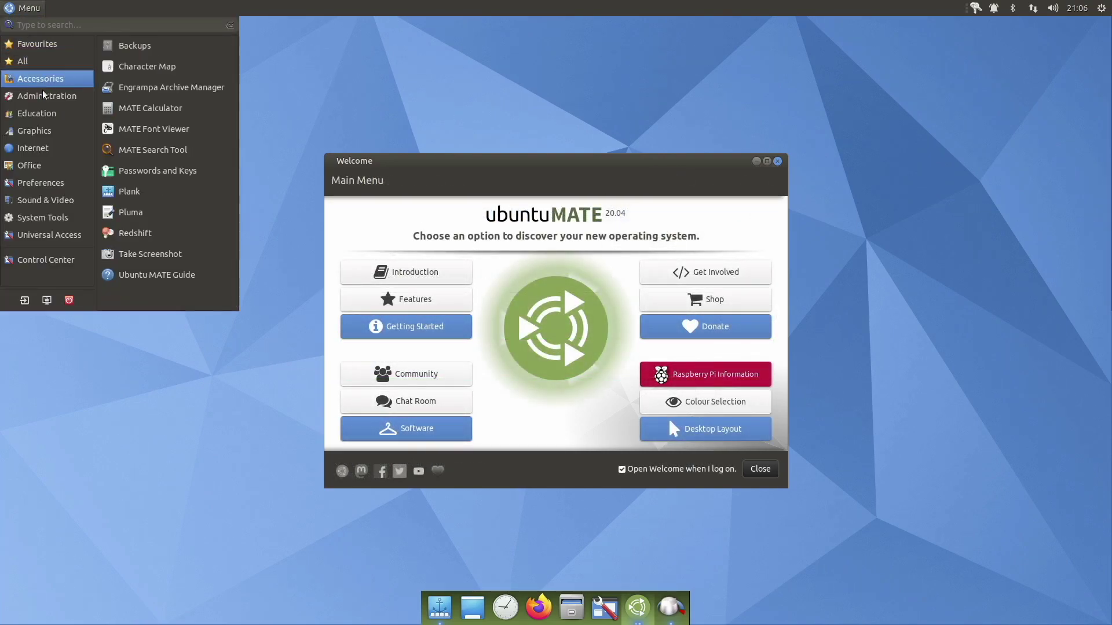
mouse_move(35, 148)
click(201, 46)
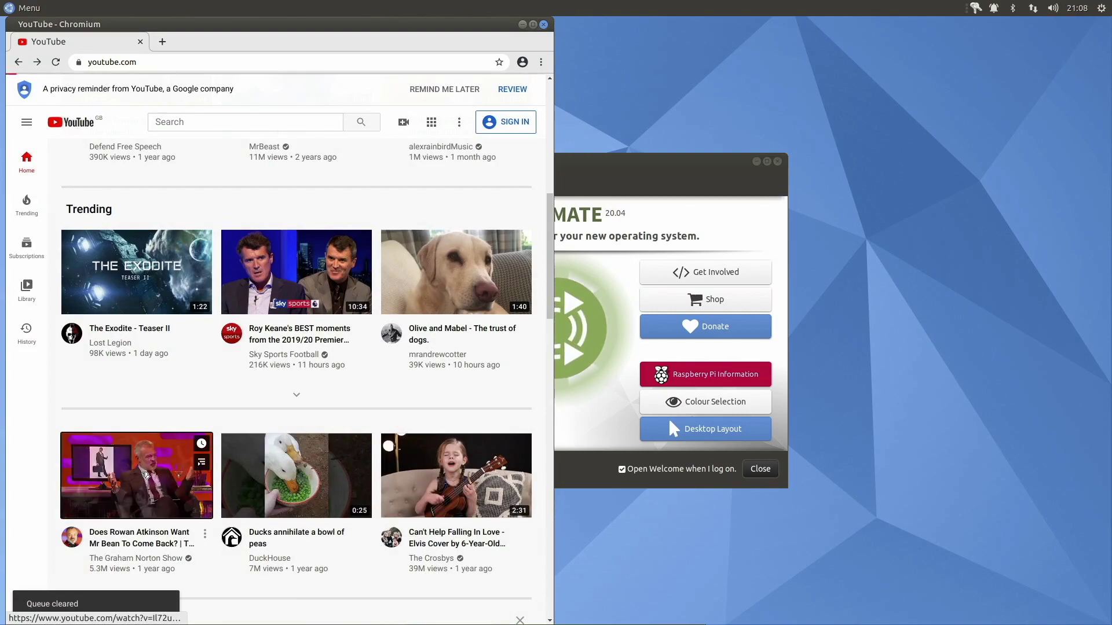
Play the YouTube video "Does Rowan Atkinson Want Mr Bean To Come Back?" and open its playback quality options.
click(145, 476)
click(432, 429)
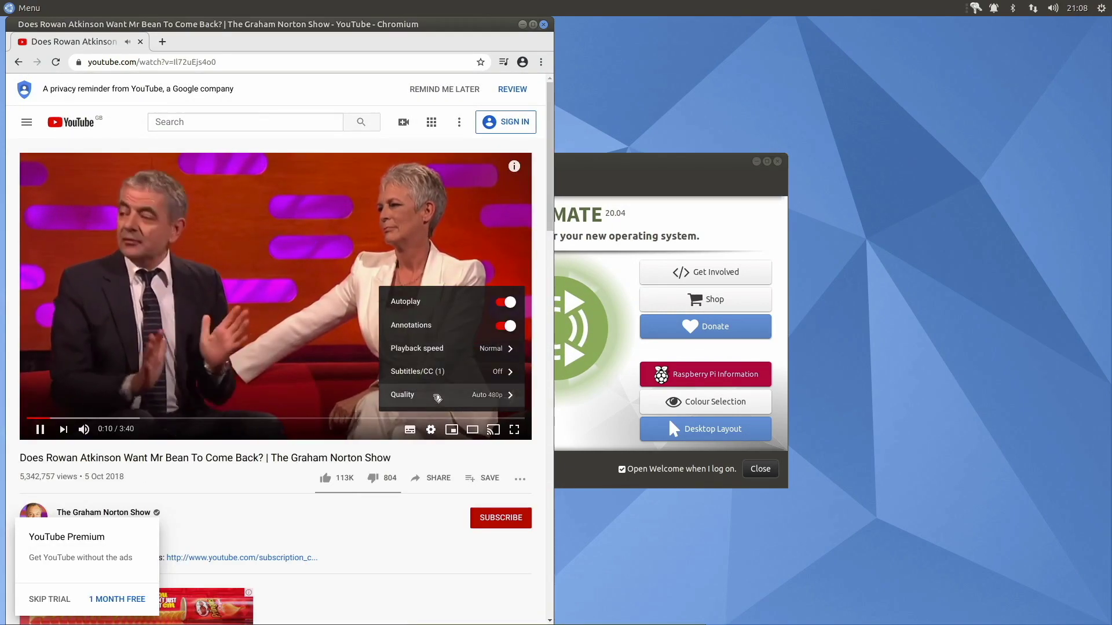
click(437, 397)
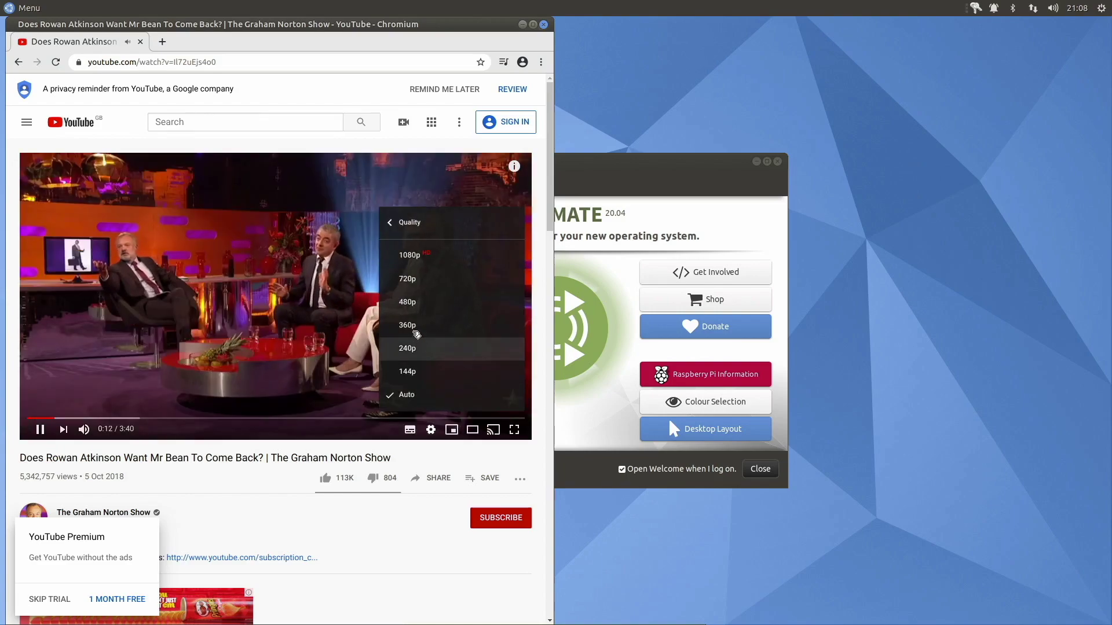